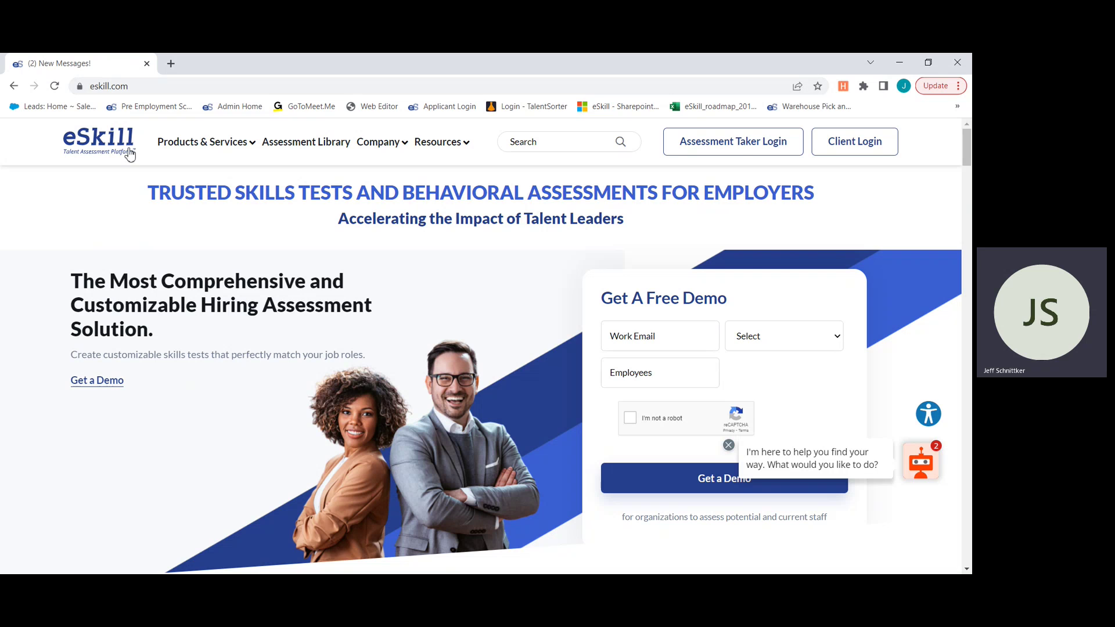
- Reveal the Client Login dropdown with its Log in button on the eSkill homepage
mouse_move(855, 145)
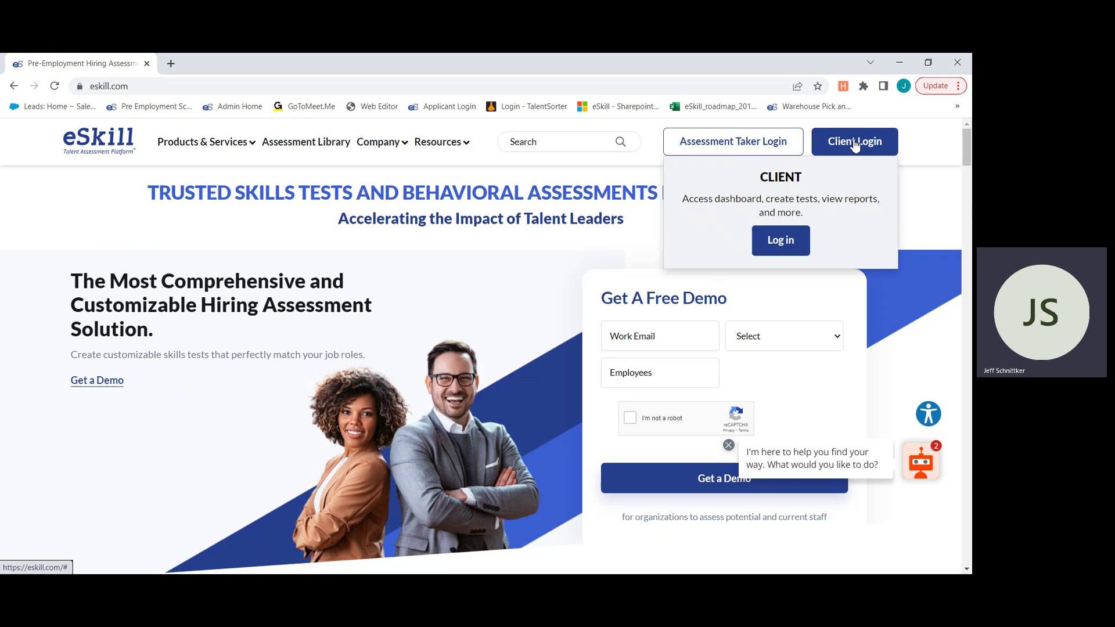
- Sign in to the eSkill client account with the account username and password
left_click(790, 244)
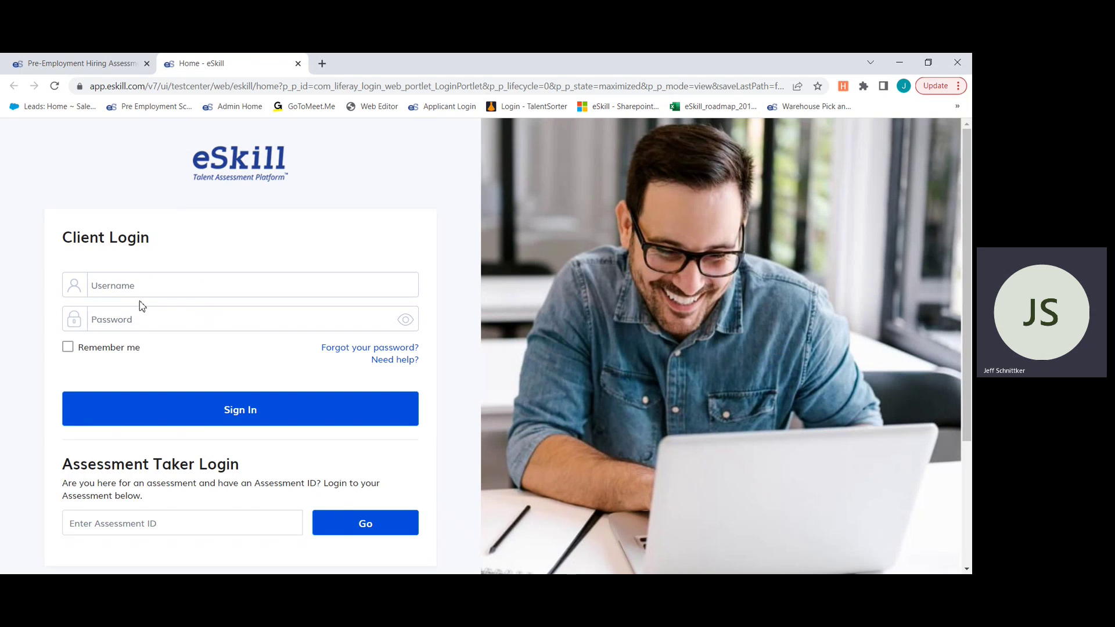
left_click(147, 284)
type("JeffS")
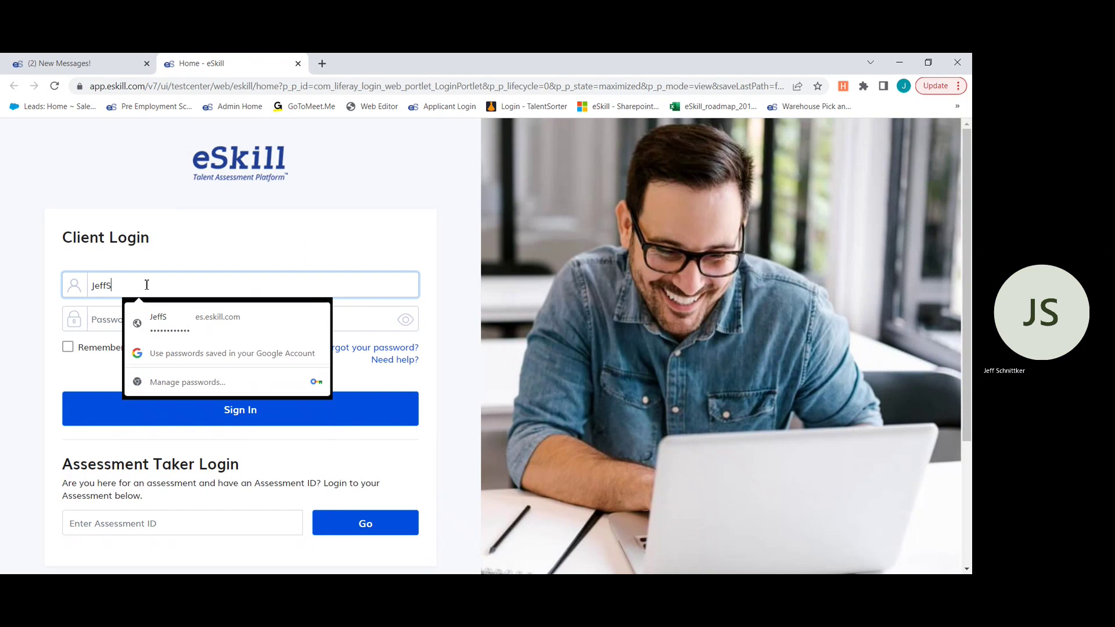
key("Tab")
type("••••••••••")
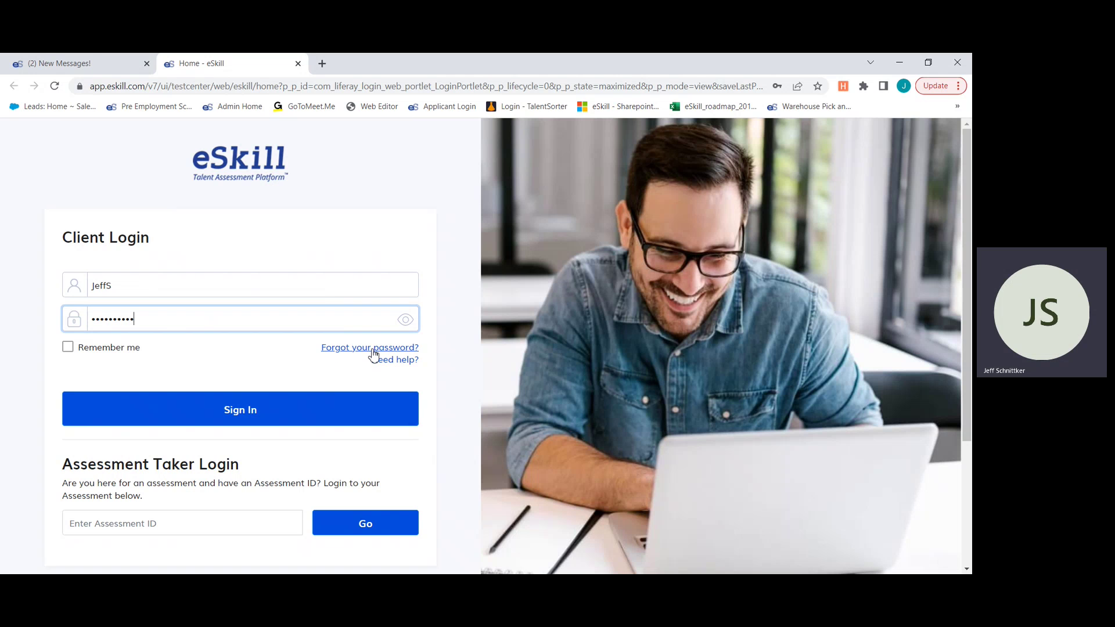
left_click(205, 410)
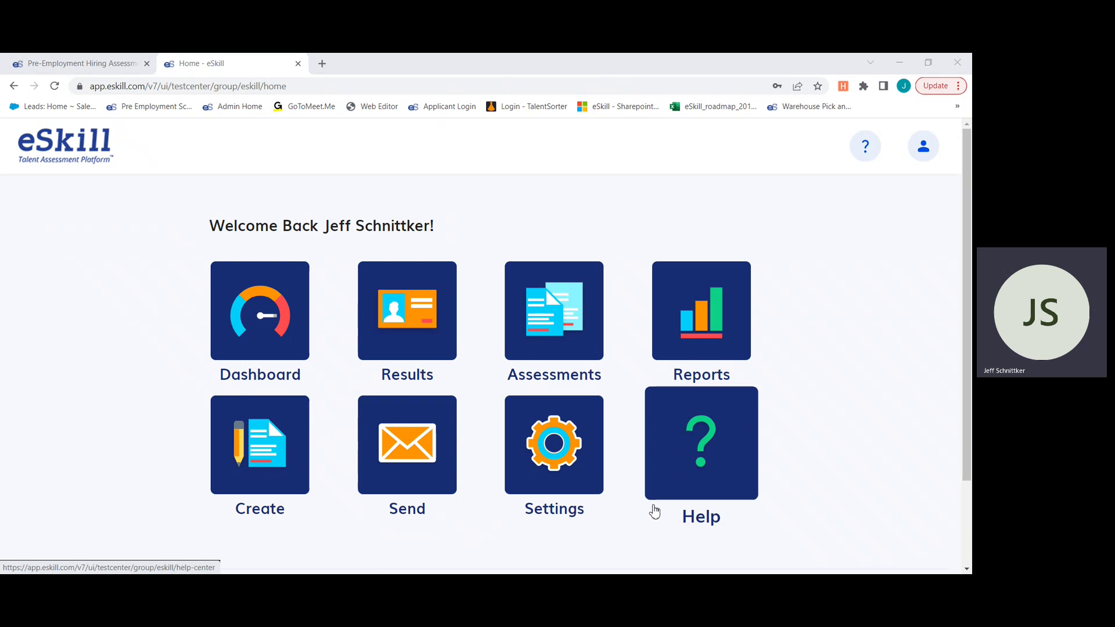
- Open the Create page from the home dashboard
left_click(264, 446)
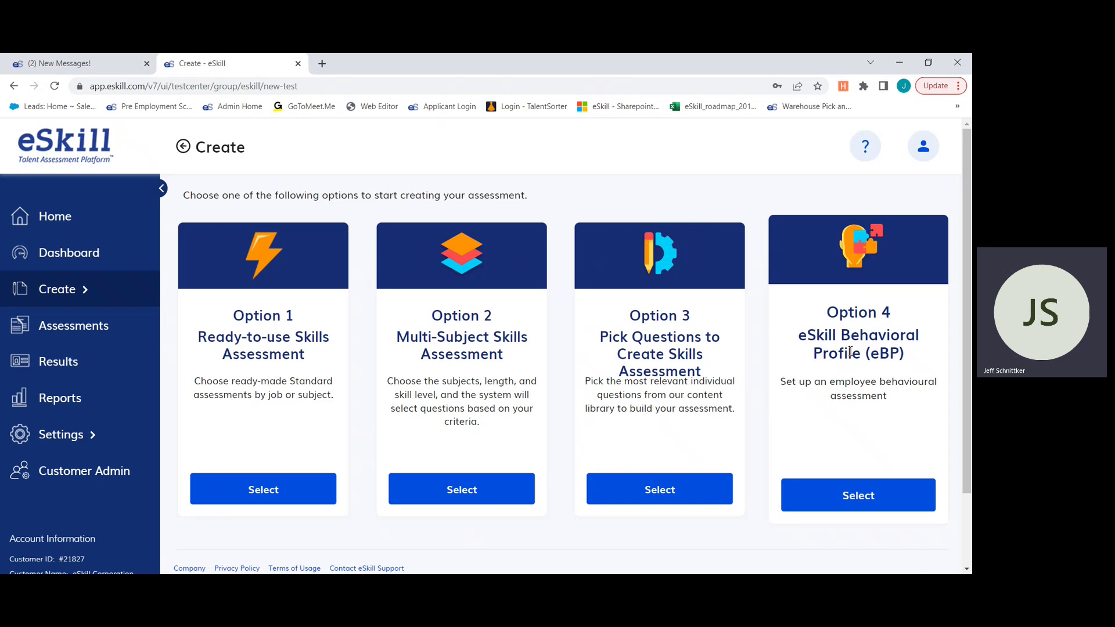
- Choose the Ready-to-use assessment option and review its settings form
left_click(262, 497)
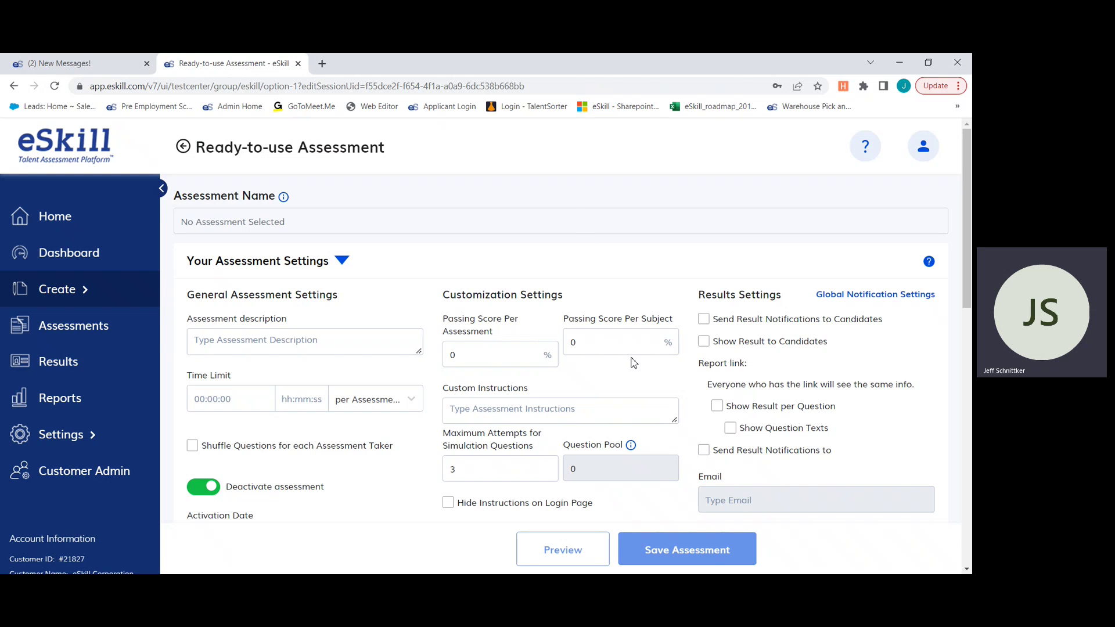
left_click(342, 264)
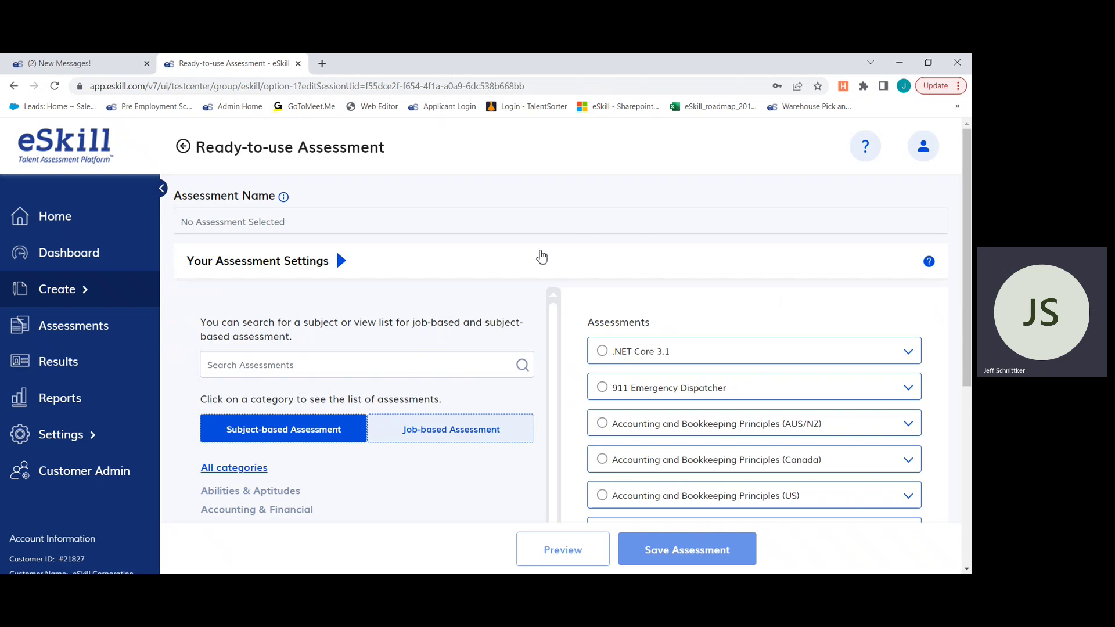
scroll(637, 241, "down", 1)
scroll(636, 241, "up", 1)
left_click(341, 259)
scroll(523, 270, "down", 3)
scroll(550, 270, "down", 2)
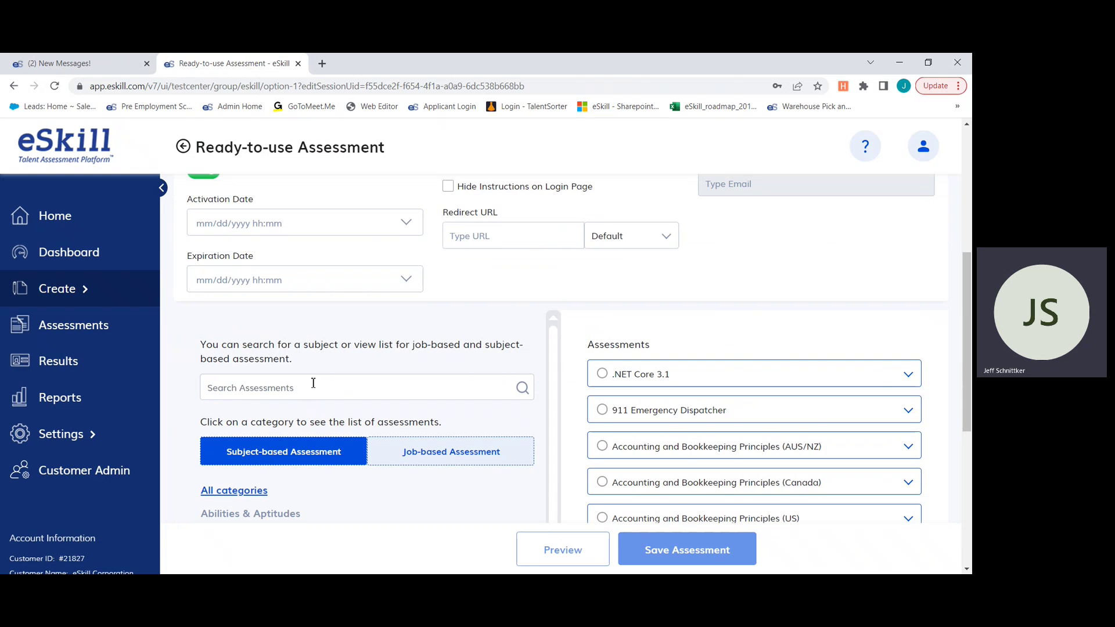
scroll(550, 405, "down", 2)
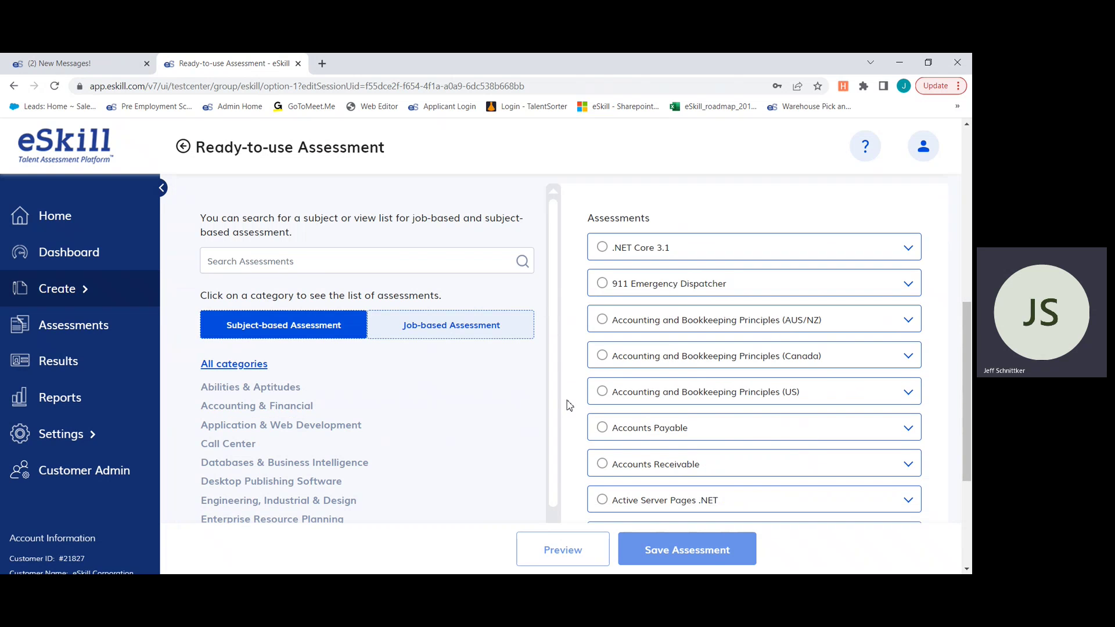
- Search the catalogue for 'multitasking', select Multitasking Simulation, and save the assessment
left_click(298, 261)
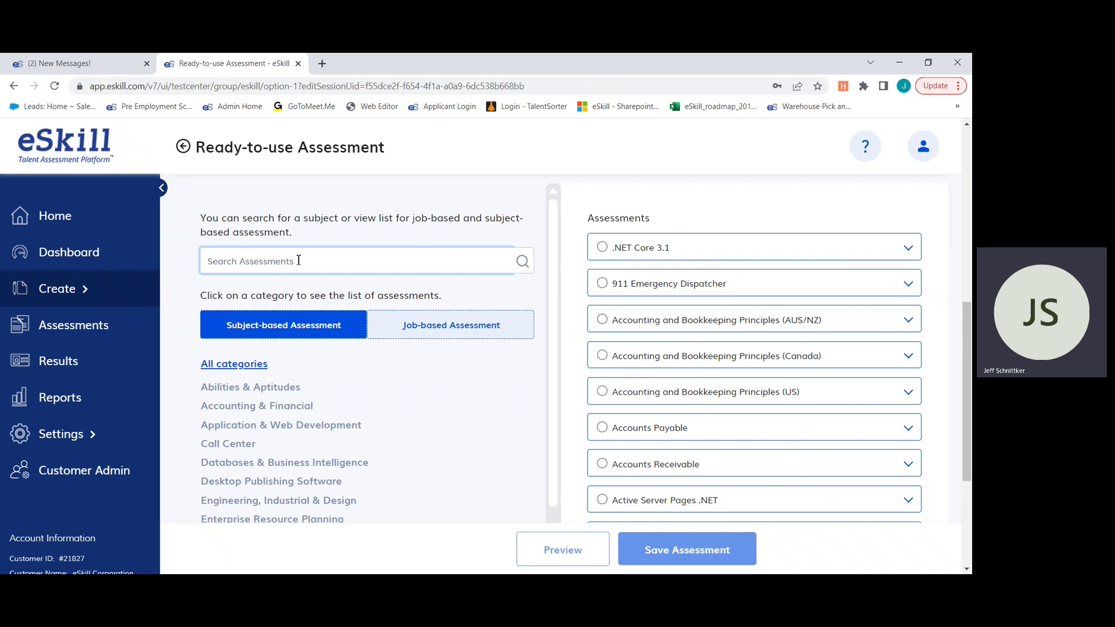
type("ultitasking")
key("Return")
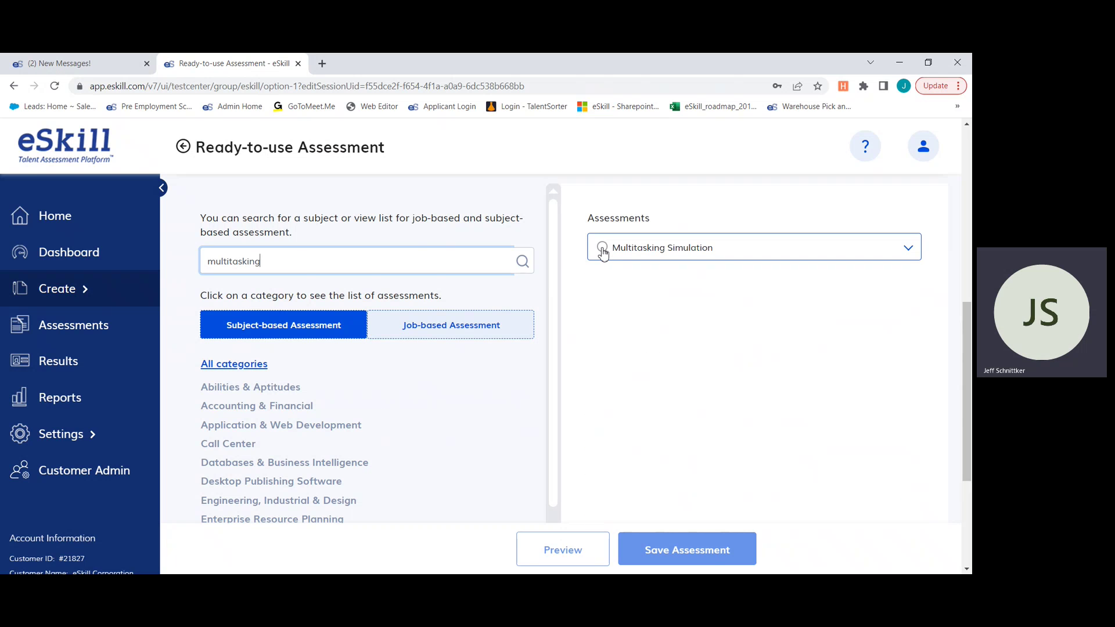
left_click(602, 249)
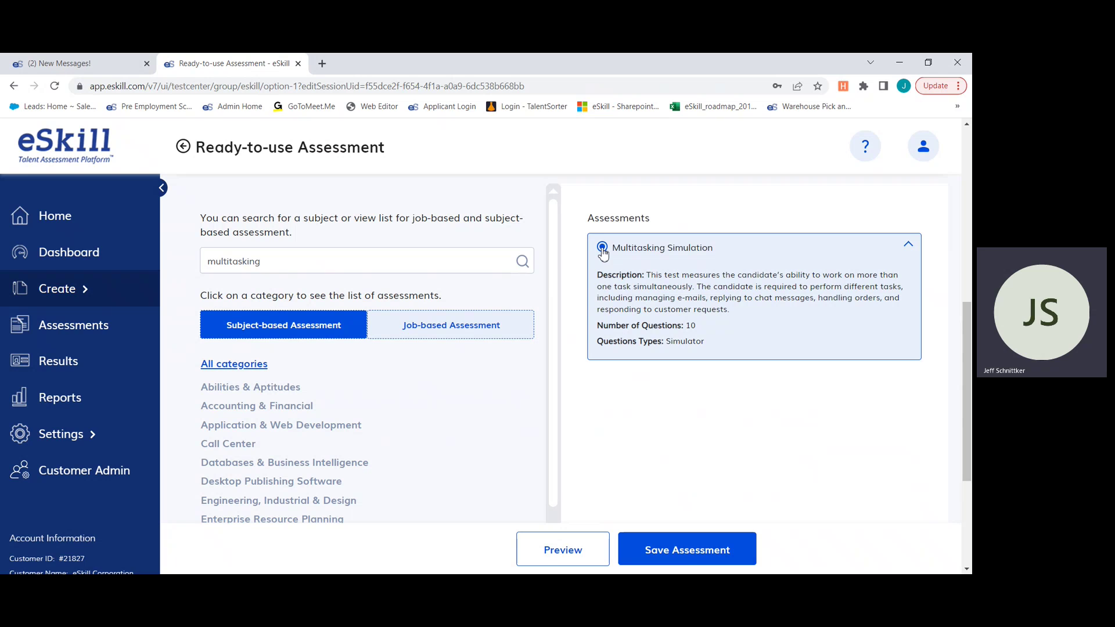
left_click(683, 558)
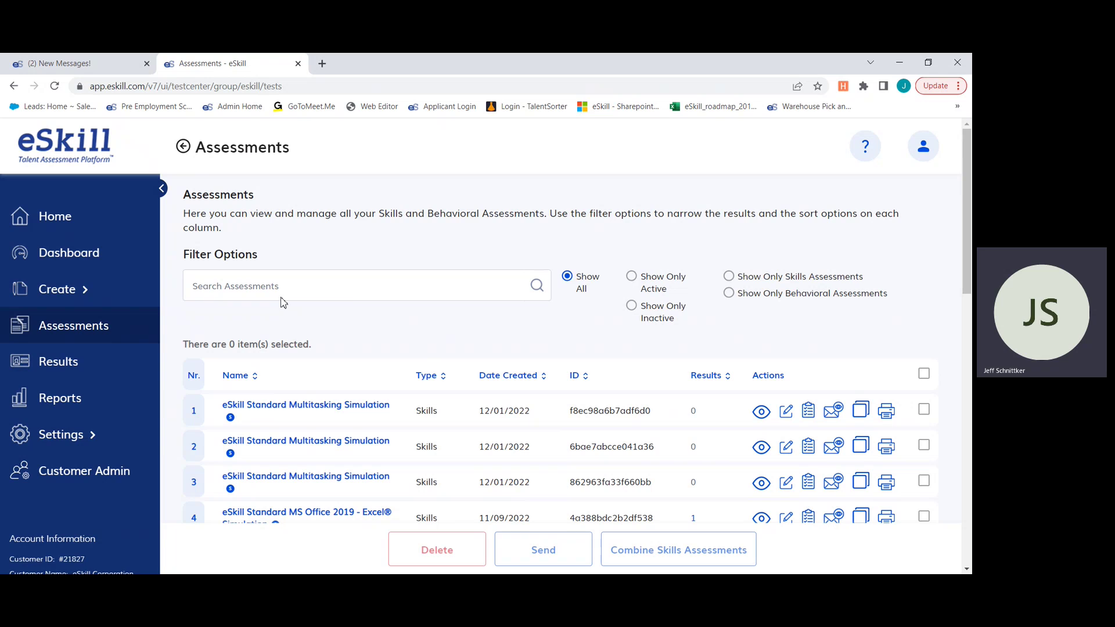
- In the Assessments list, tick the Multitasking Simulation and MS Office 2019 Excel Simulation rows
left_click(72, 216)
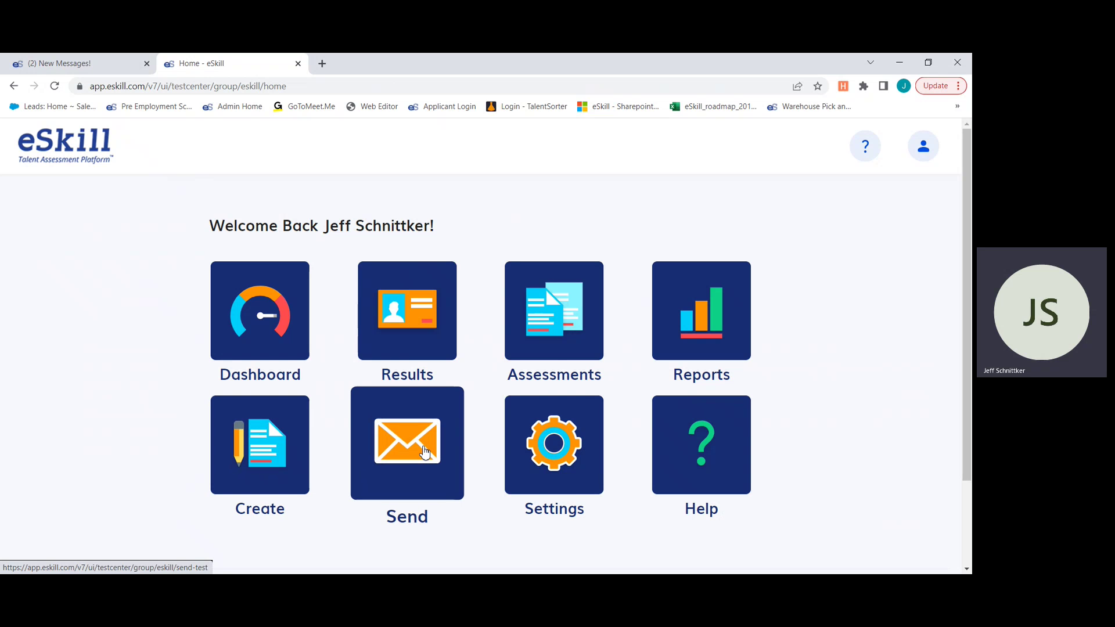
left_click(559, 318)
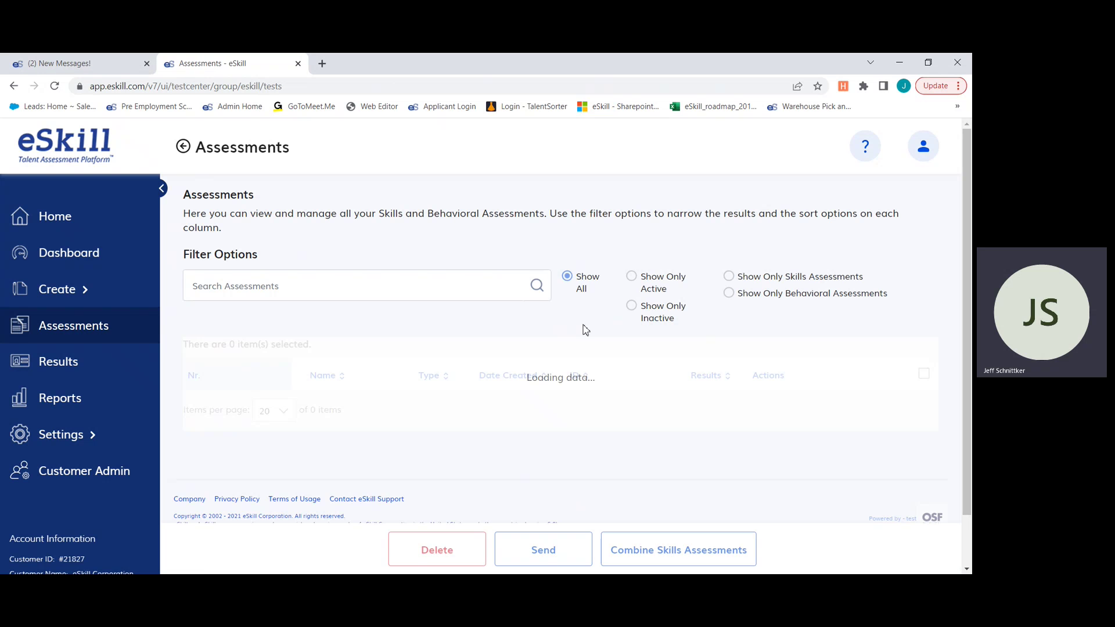
scroll(802, 266, "down", 3)
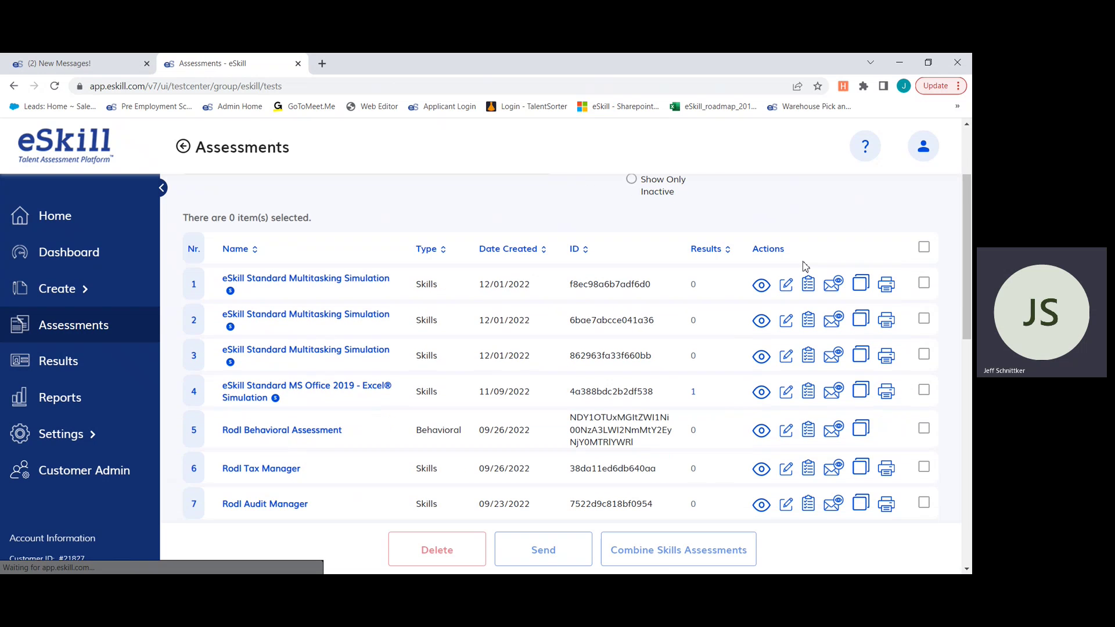
scroll(360, 279, "down", 1)
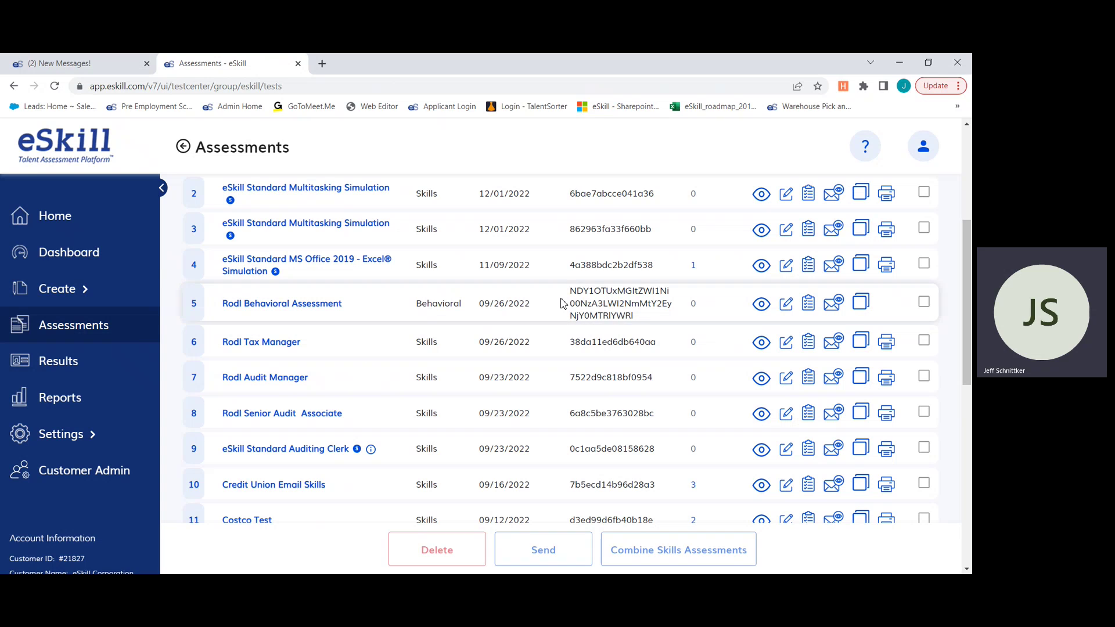
left_click(924, 229)
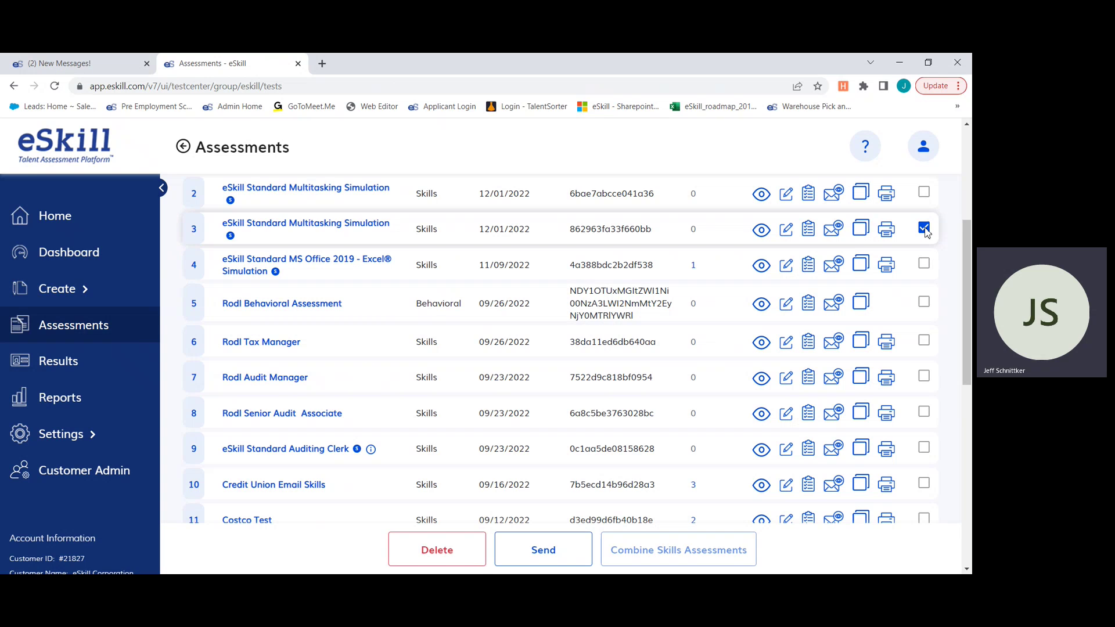
left_click(924, 264)
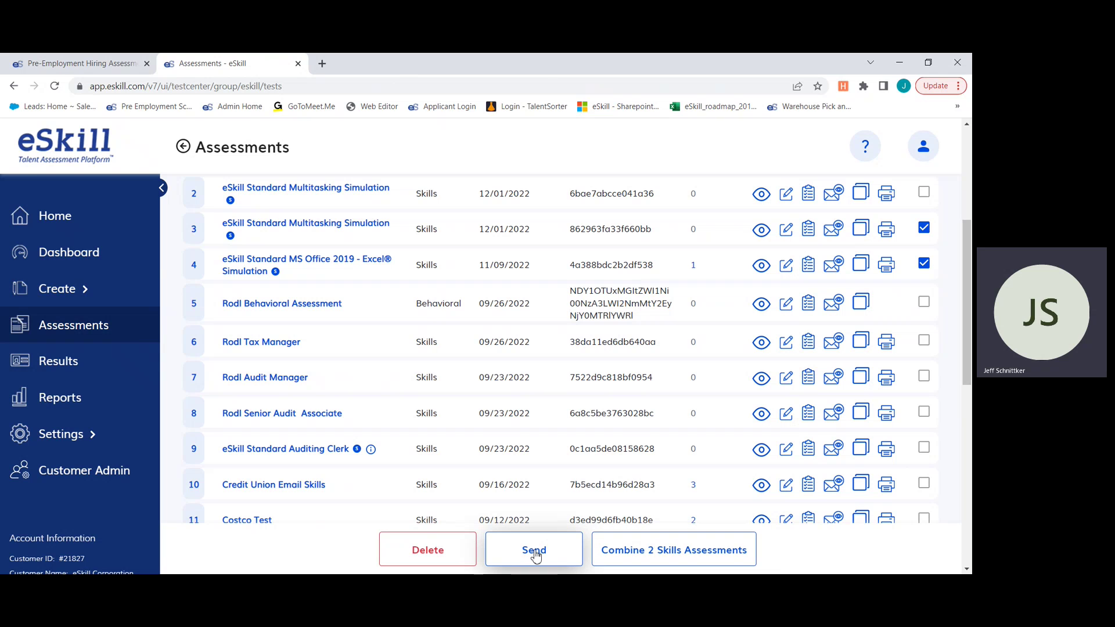
- On the Send Assessment form, enter the candidate's e-mail in Candidate List, then return Home
left_click(534, 552)
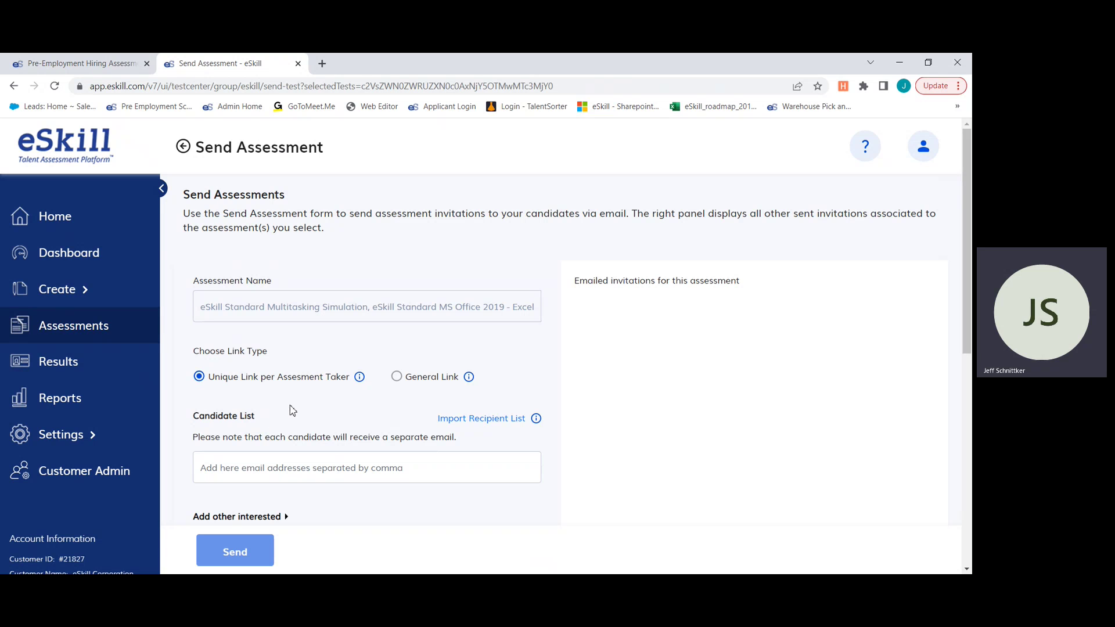
scroll(537, 410, "down", 5)
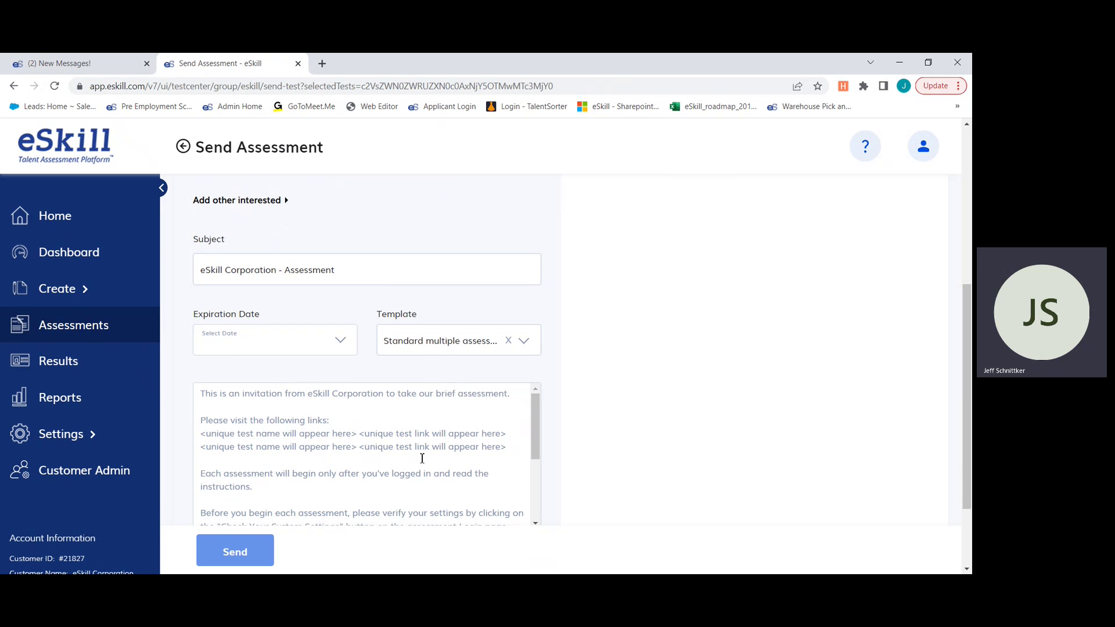
scroll(485, 472, "up", 4)
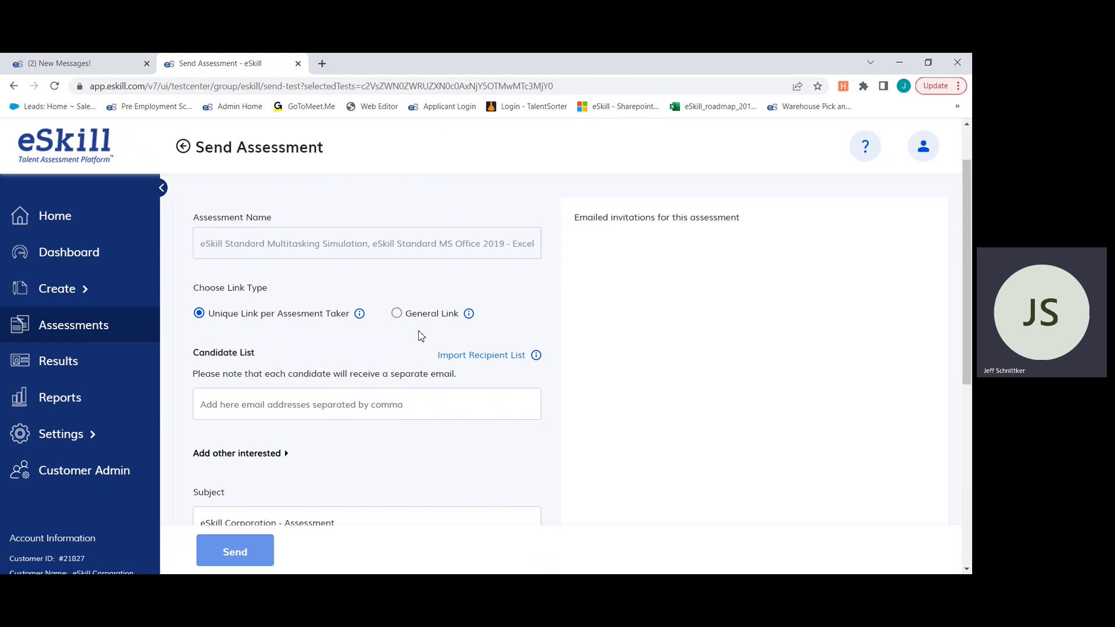
scroll(554, 387, "down", 1)
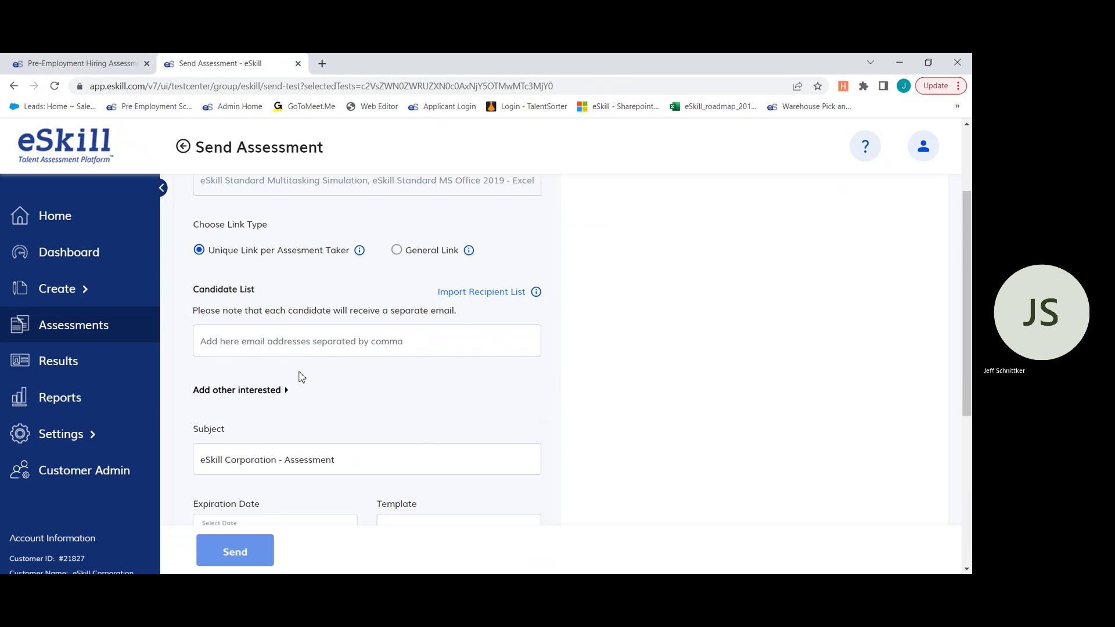
left_click(287, 340)
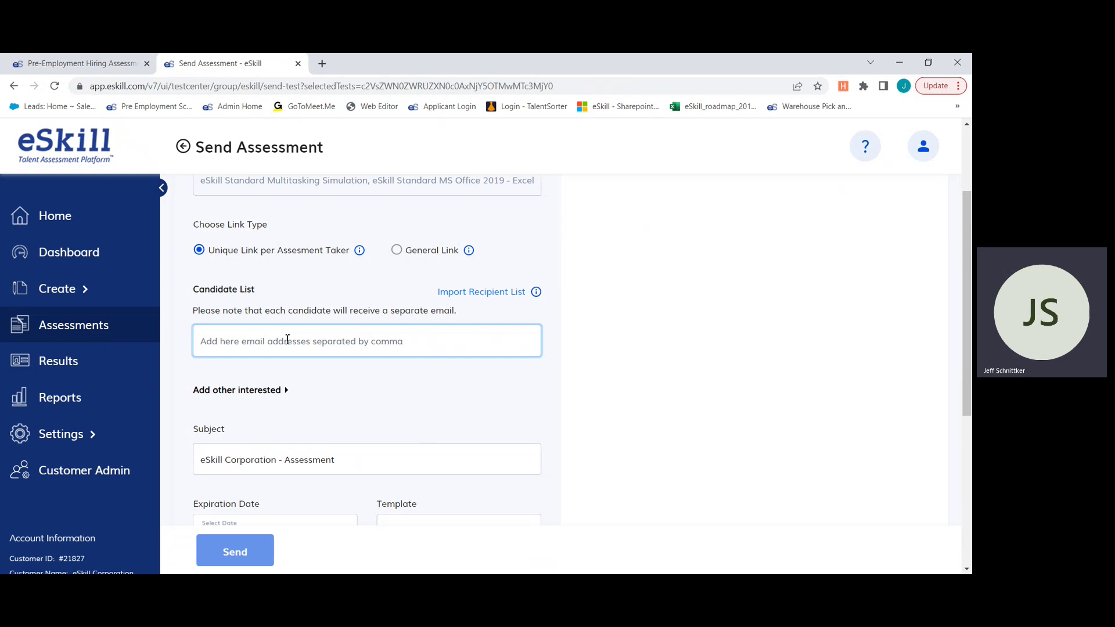
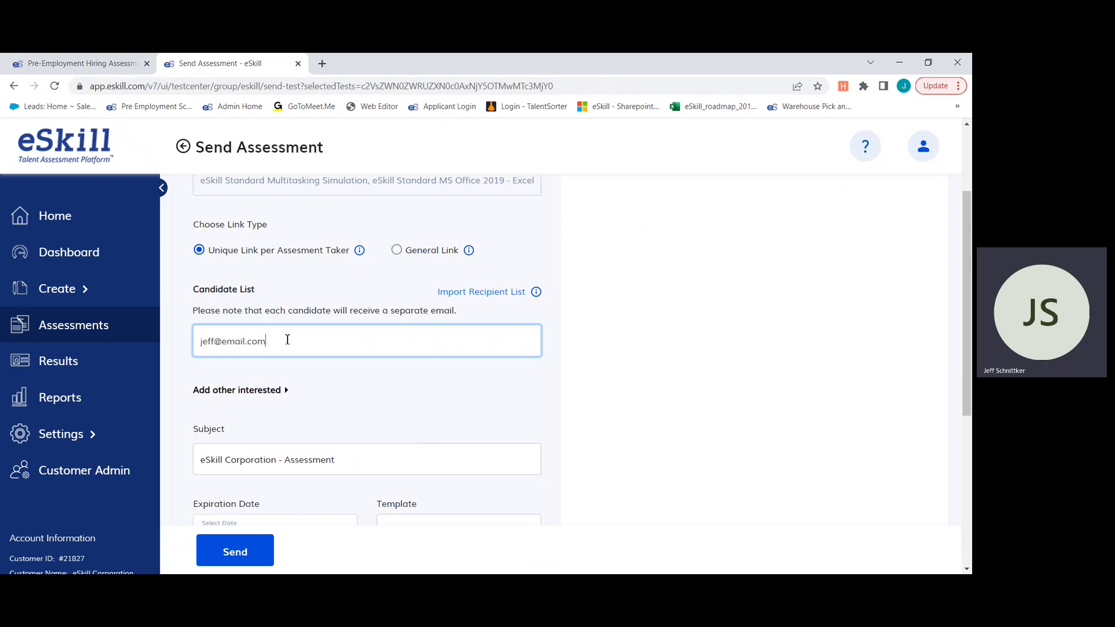
type(";")
scroll(413, 339, "down", 2)
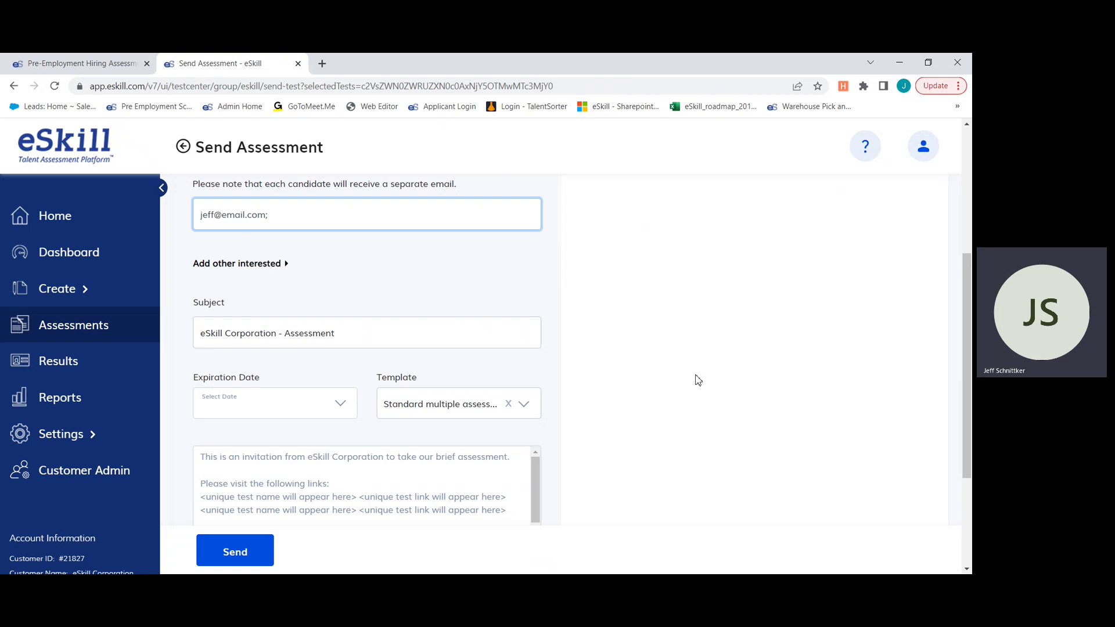
left_click(52, 224)
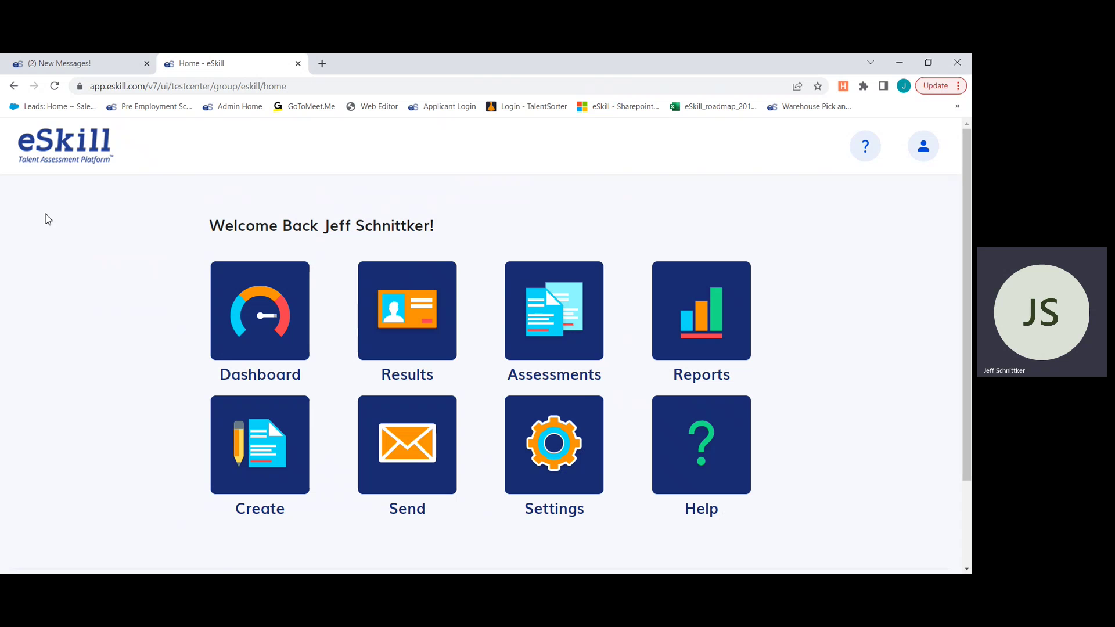
- Open the candidate's Excel Simulation result from Results and show it By Question
left_click(427, 320)
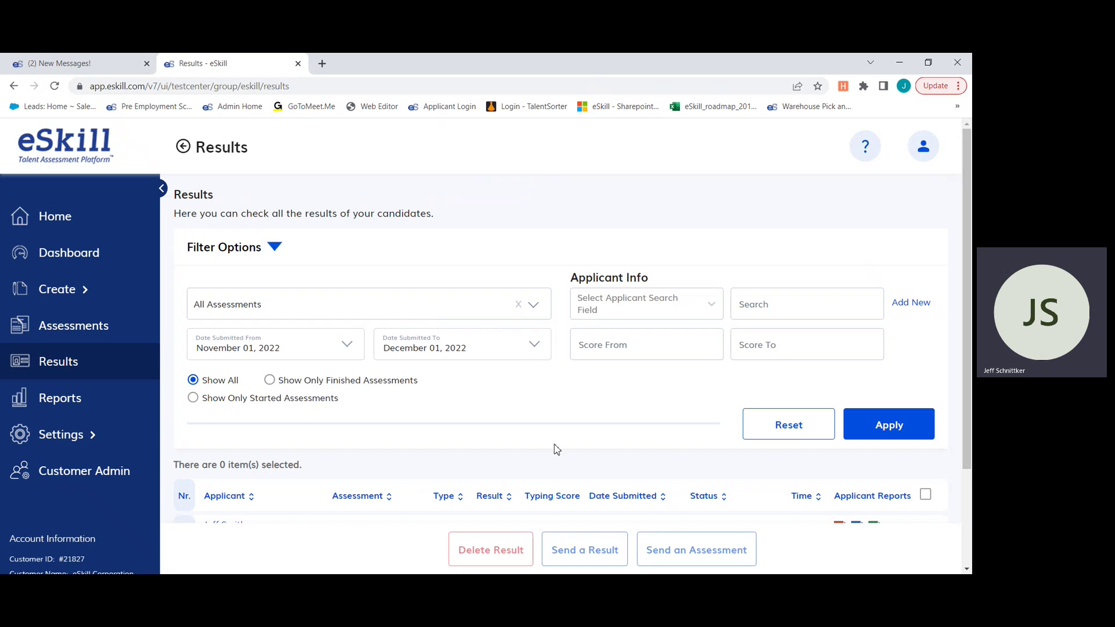
scroll(573, 254, "down", 2)
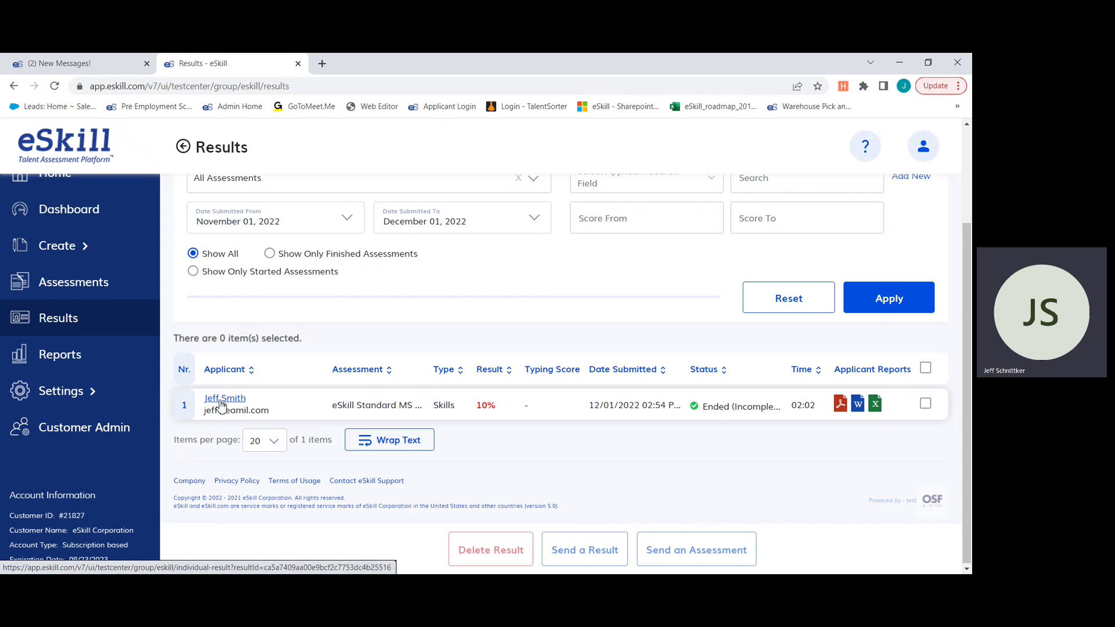
left_click(222, 402)
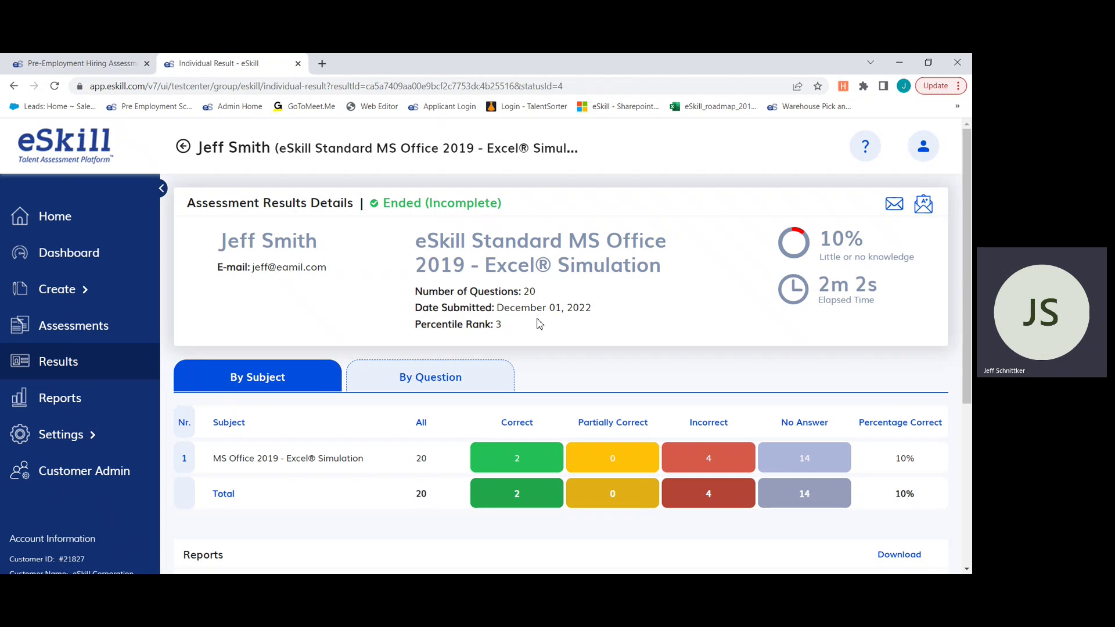
scroll(744, 299, "down", 2)
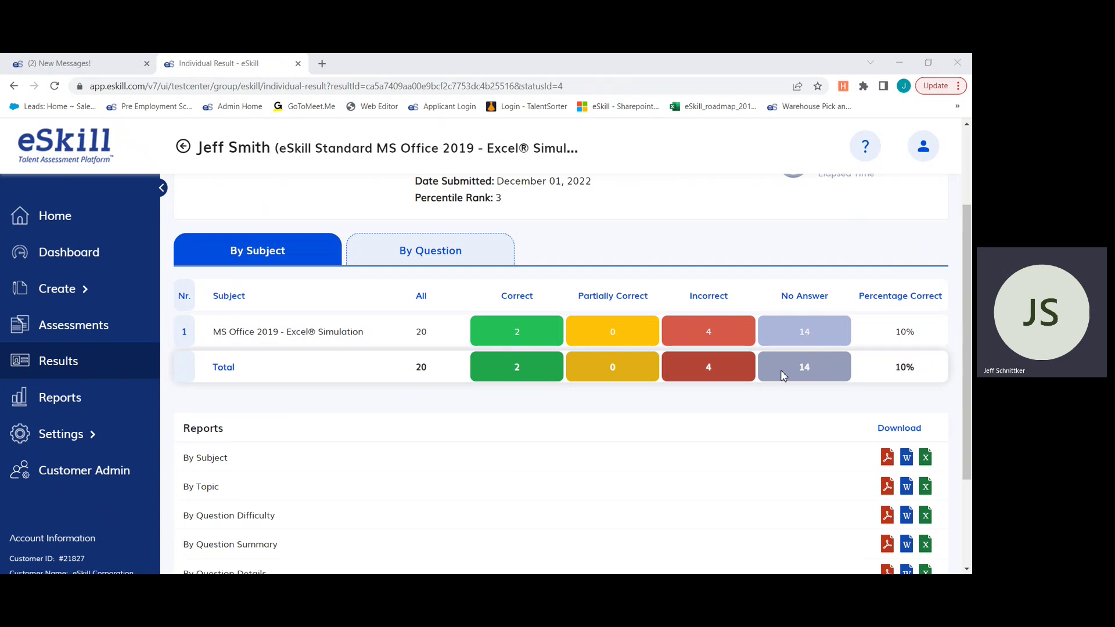
left_click(448, 254)
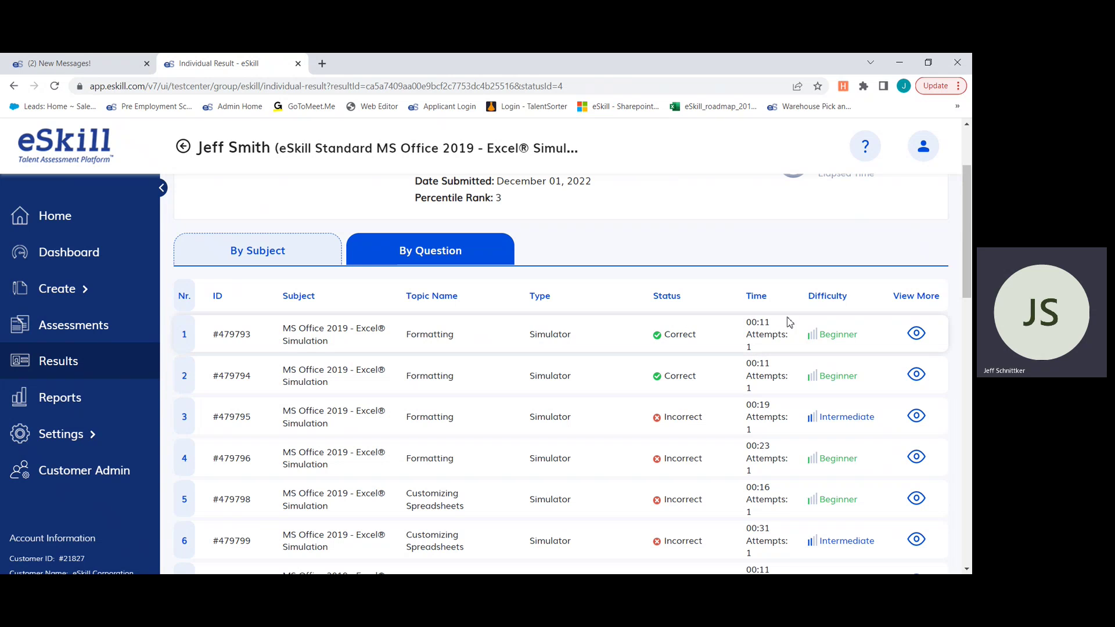
- Inspect question 1's details and the By Subject breakdown, then go back Home
left_click(917, 334)
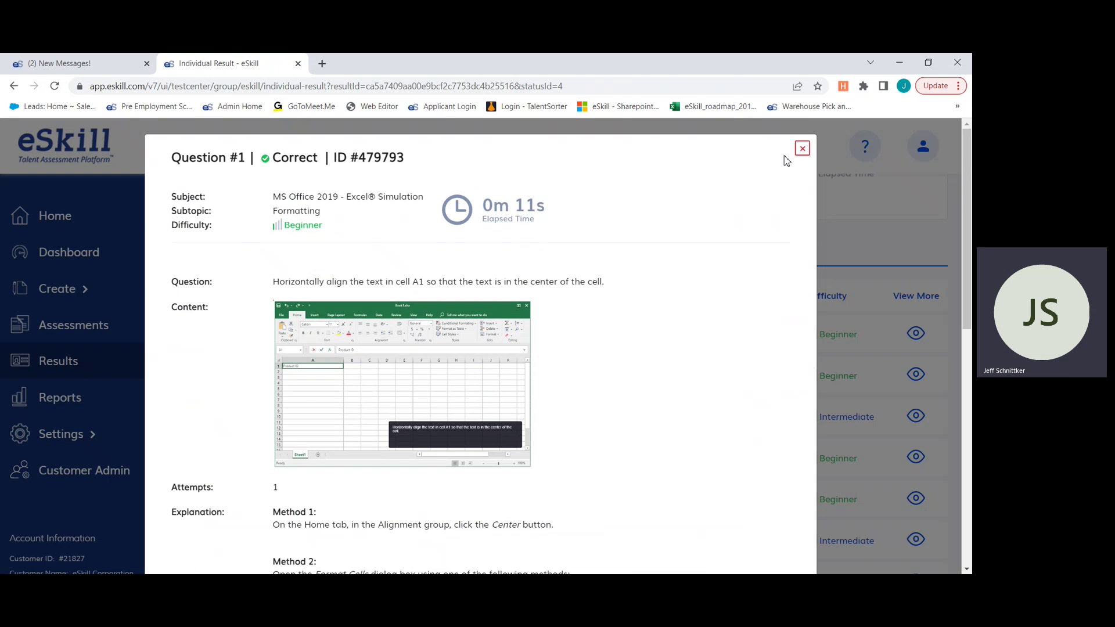
left_click(837, 291)
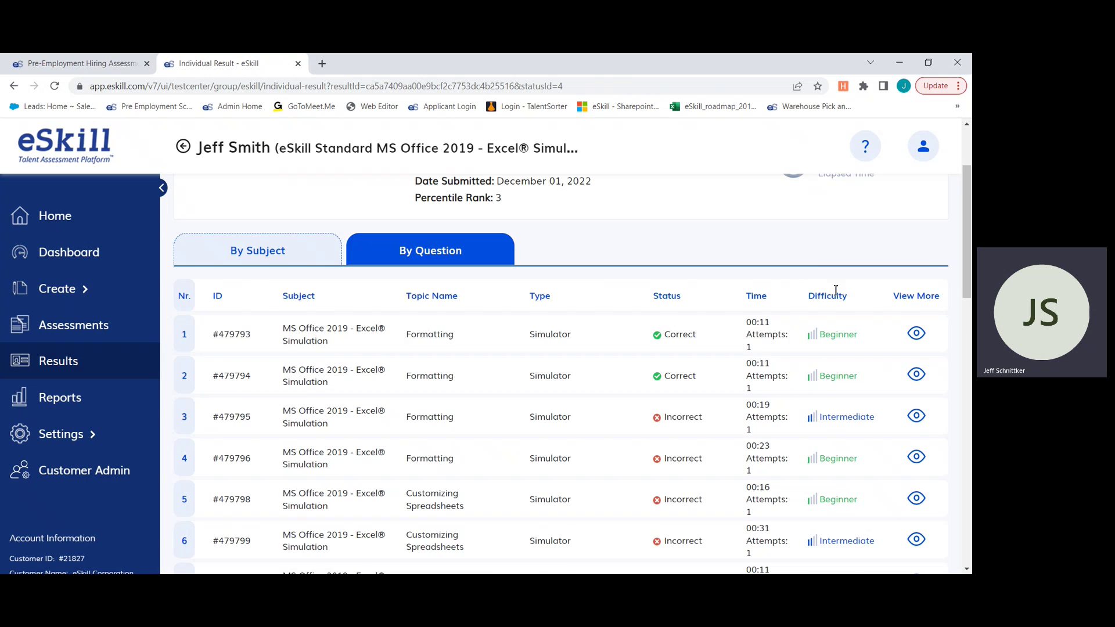
scroll(836, 281, "up", 2)
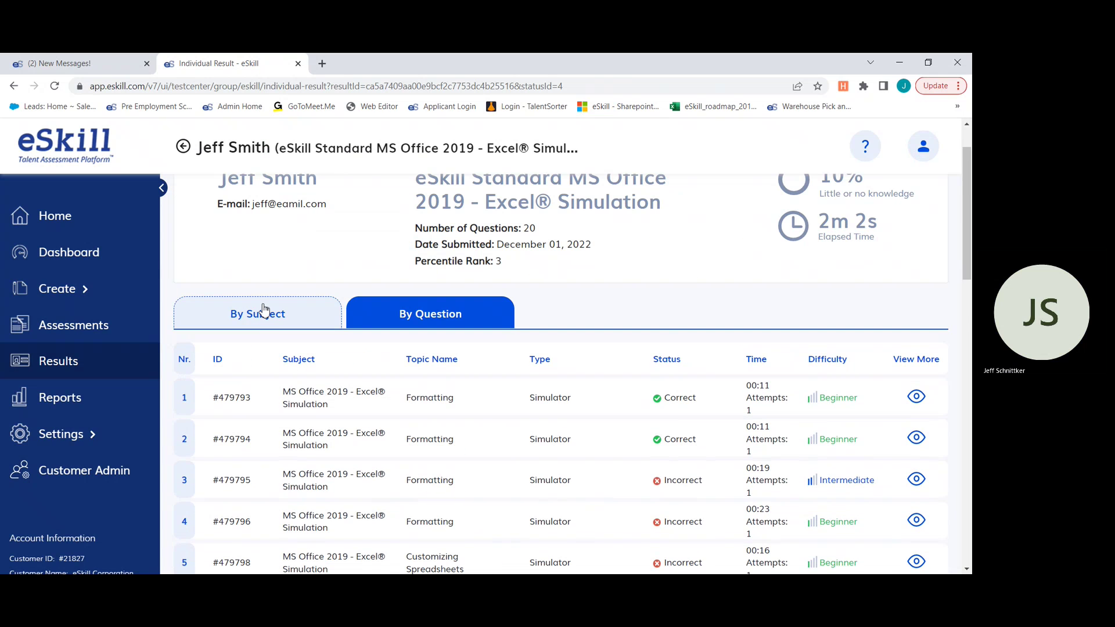
left_click(263, 312)
scroll(674, 328, "down", 4)
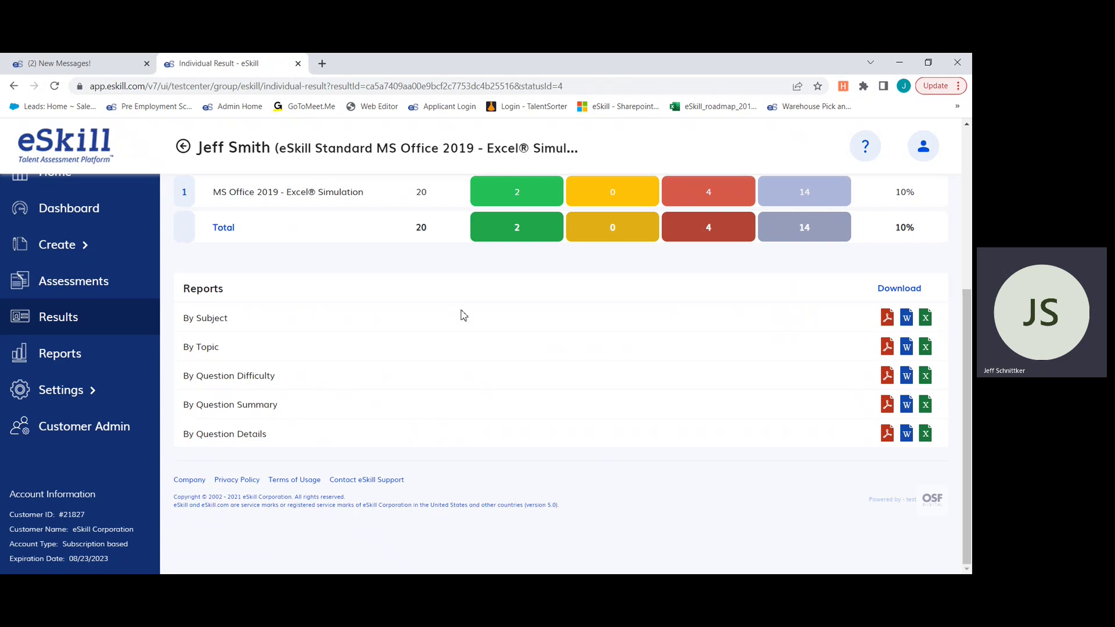
scroll(463, 316, "up", 2)
scroll(538, 378, "down", 2)
scroll(457, 348, "up", 5)
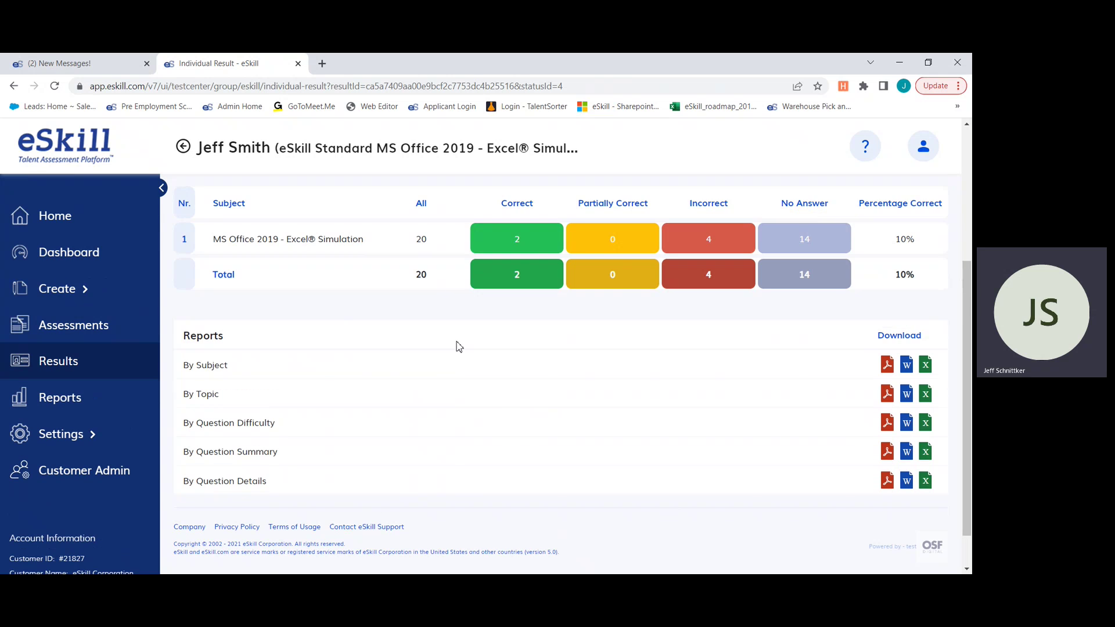
left_click(63, 218)
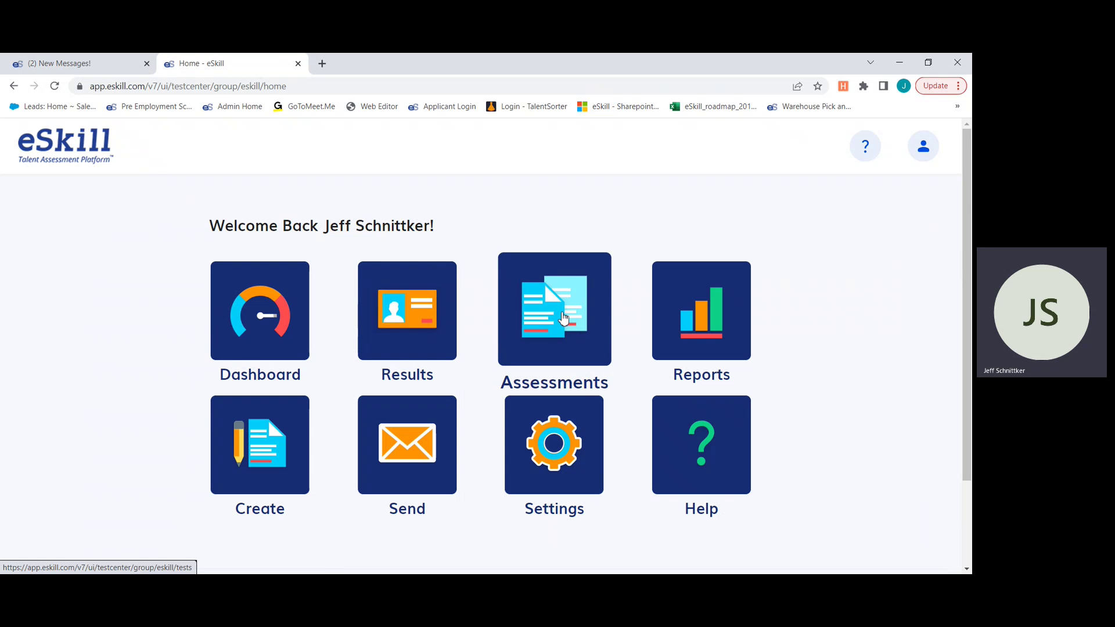
- From the Assessments list, open the 3 results for Credit Union Email Skills
left_click(563, 318)
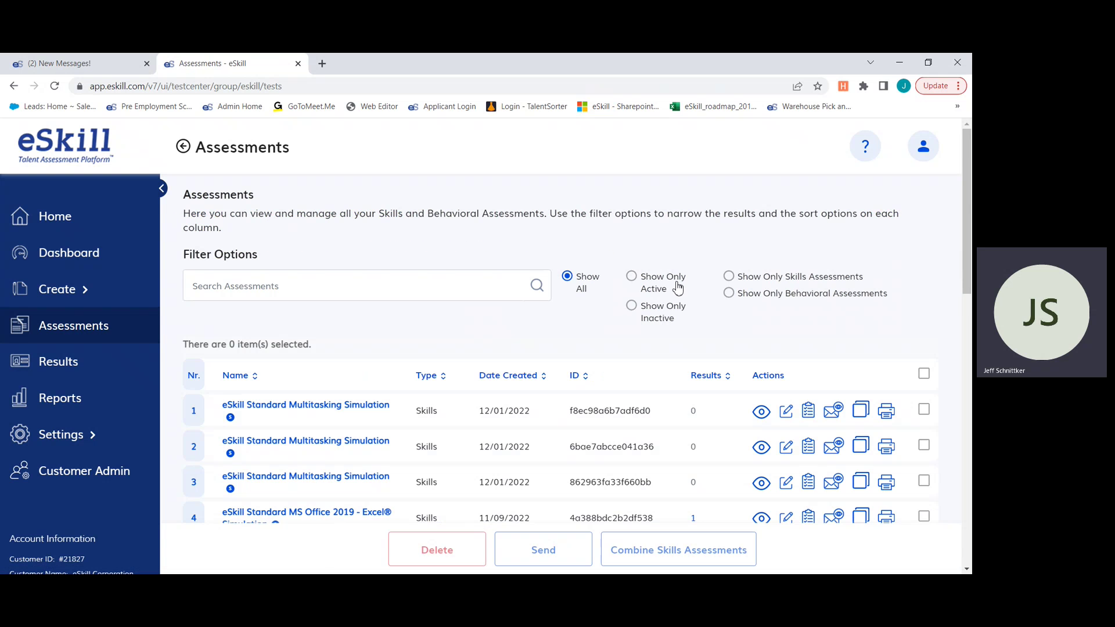
scroll(657, 290, "down", 1)
scroll(711, 327, "down", 4)
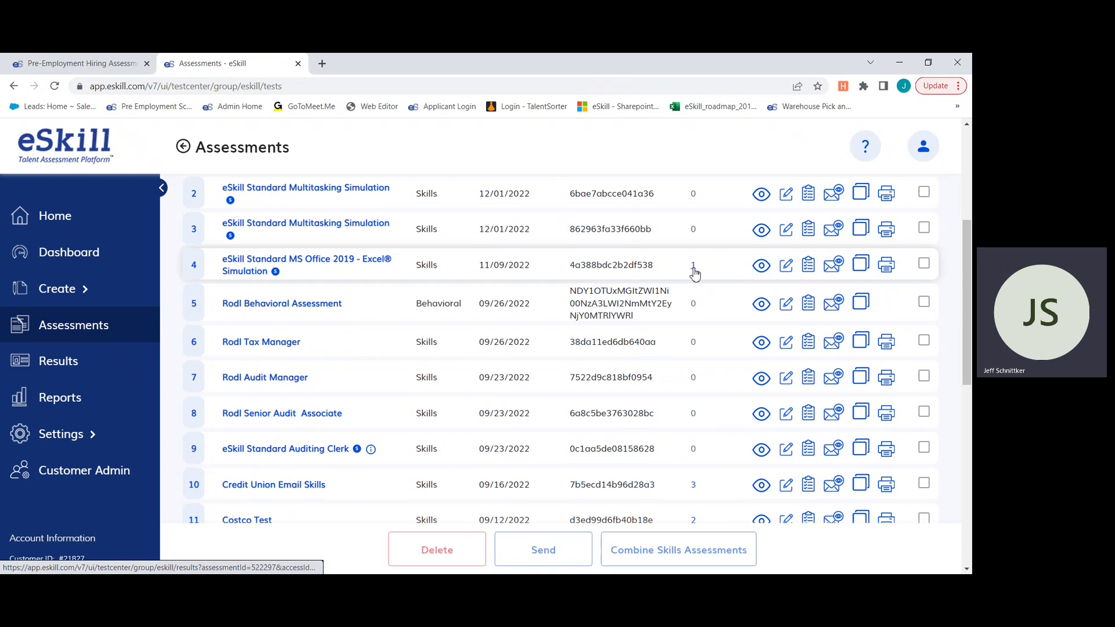
scroll(715, 290, "down", 3)
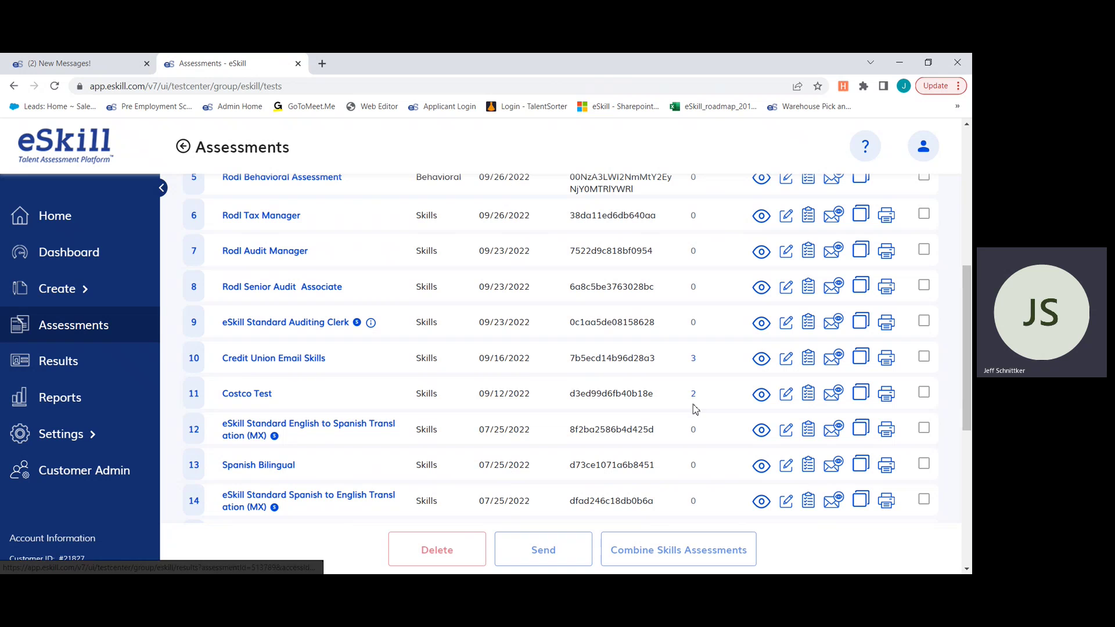
left_click(695, 362)
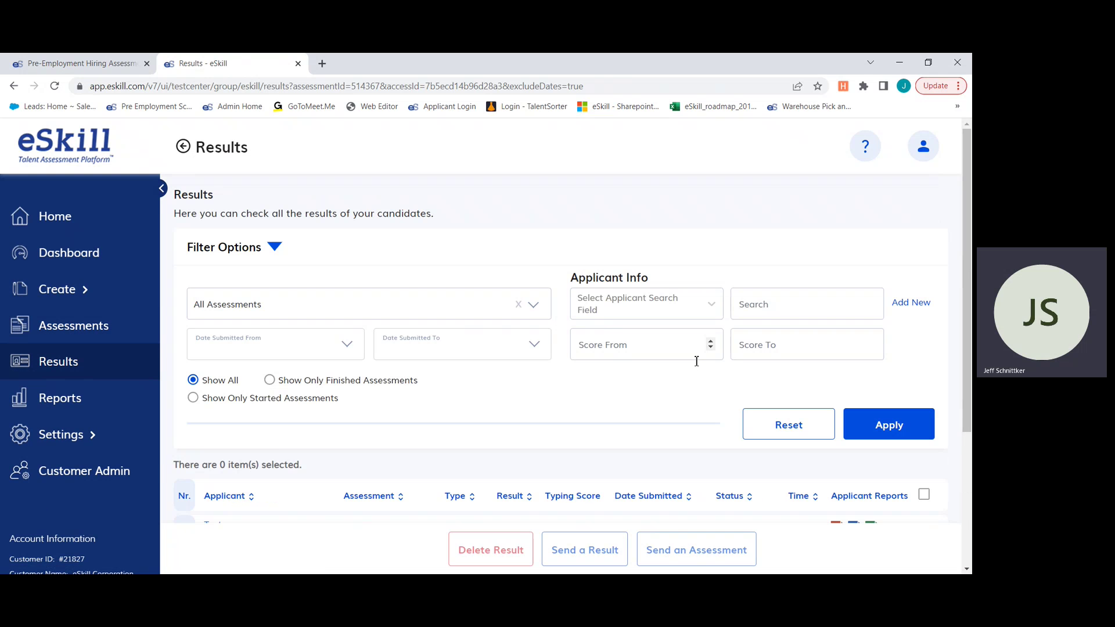
scroll(653, 319, "down", 3)
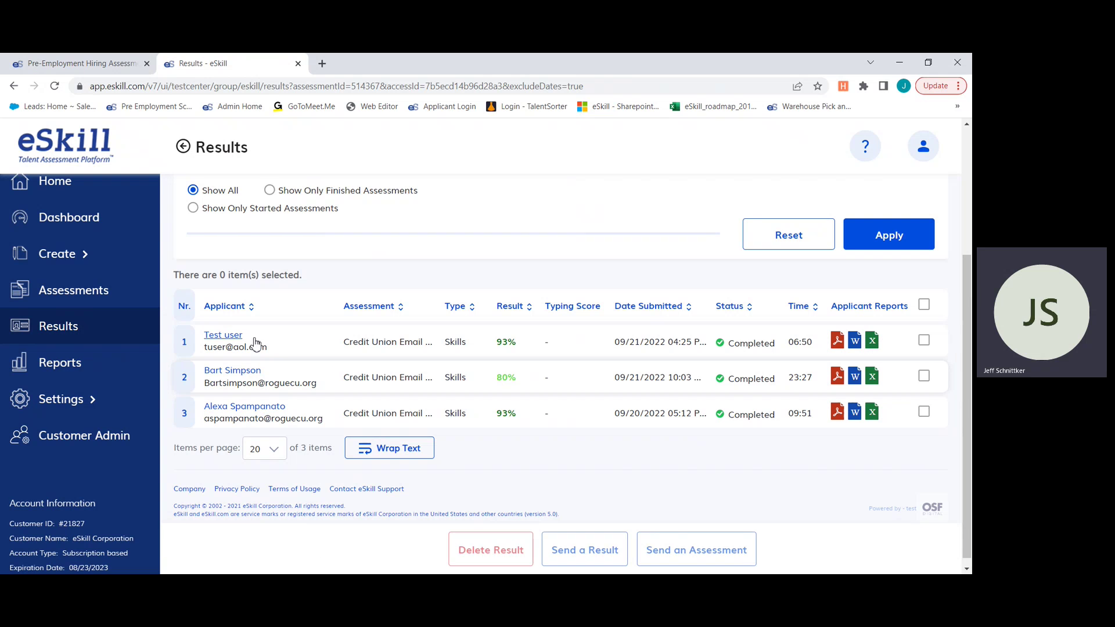
scroll(614, 350, "up", 3)
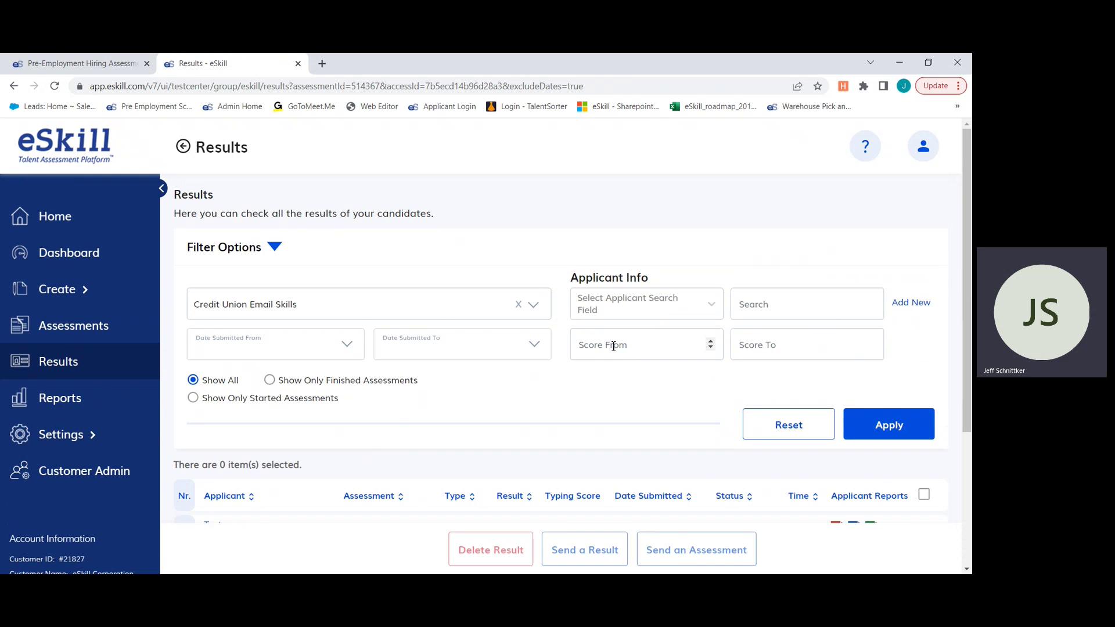